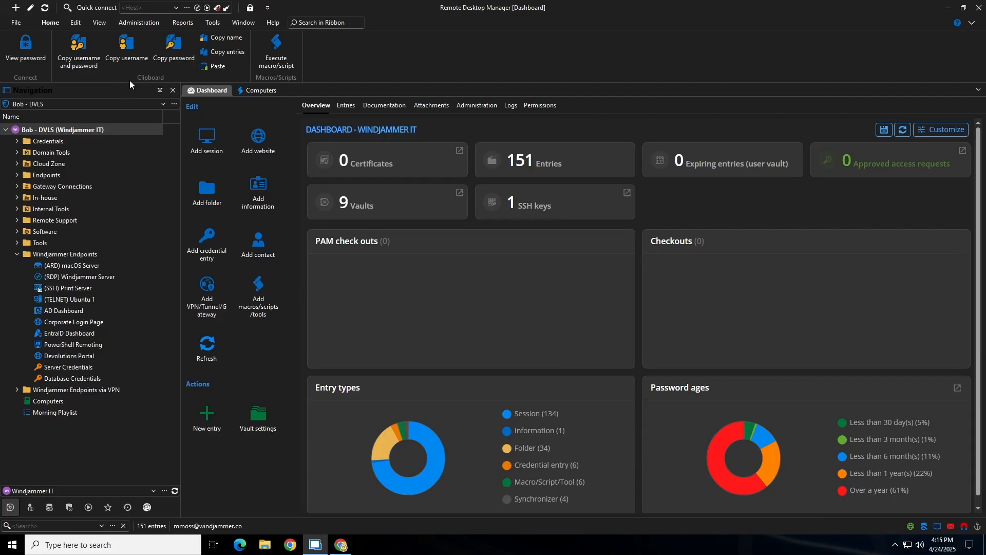
- Open the activity logs report, look over the logged entries, and close it
{"action": "left_click", "coordinate": [180, 22]}
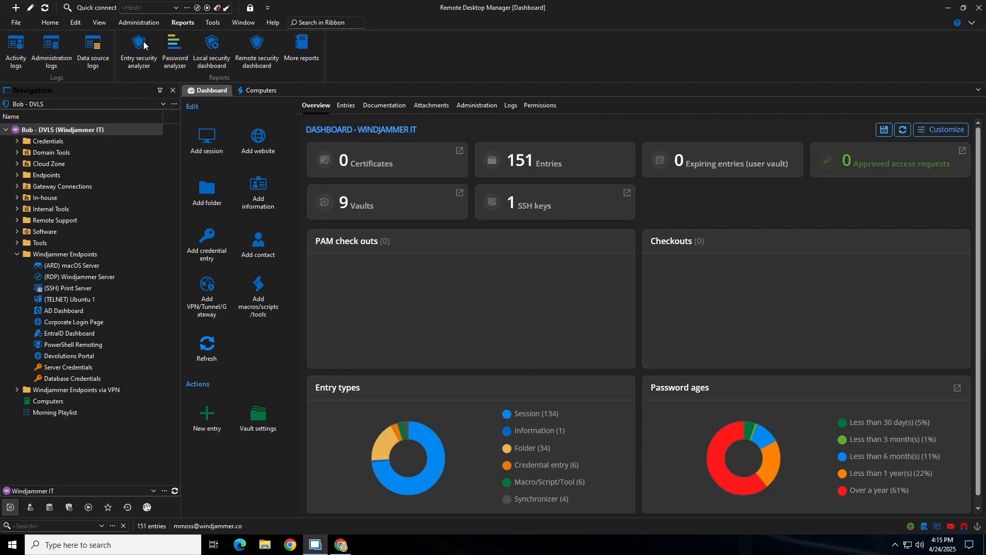
{"action": "left_click", "coordinate": [17, 54]}
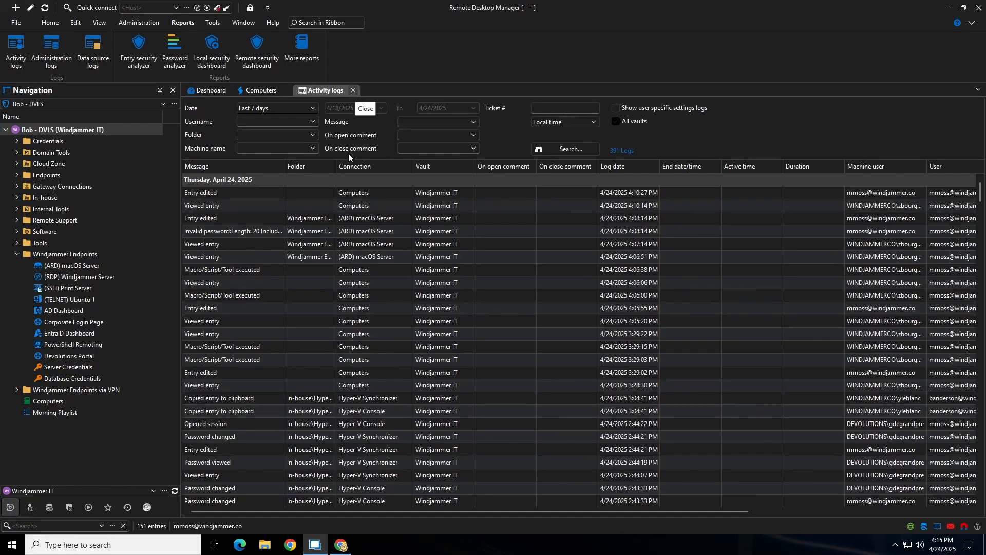
{"action": "left_click", "coordinate": [354, 91]}
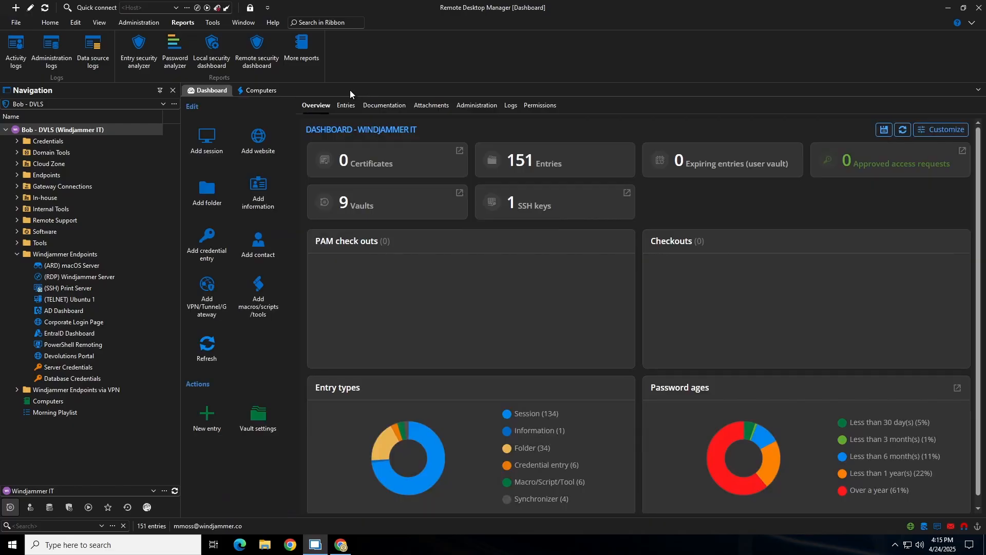
- Browse the additional reports under Logs and History, Password and Security, Web based security reports and Entry, and close the reports window
{"action": "left_click", "coordinate": [312, 60]}
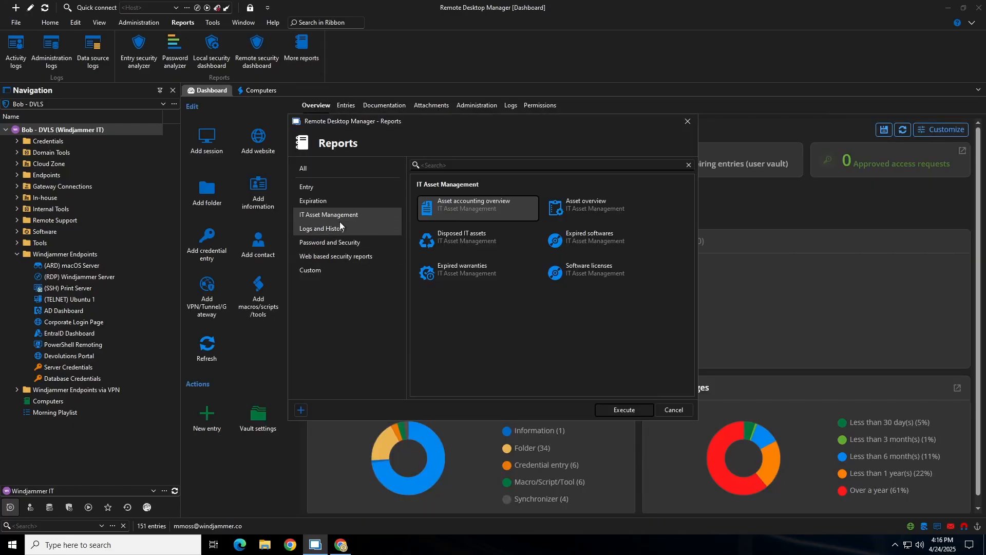
{"action": "left_click", "coordinate": [340, 225]}
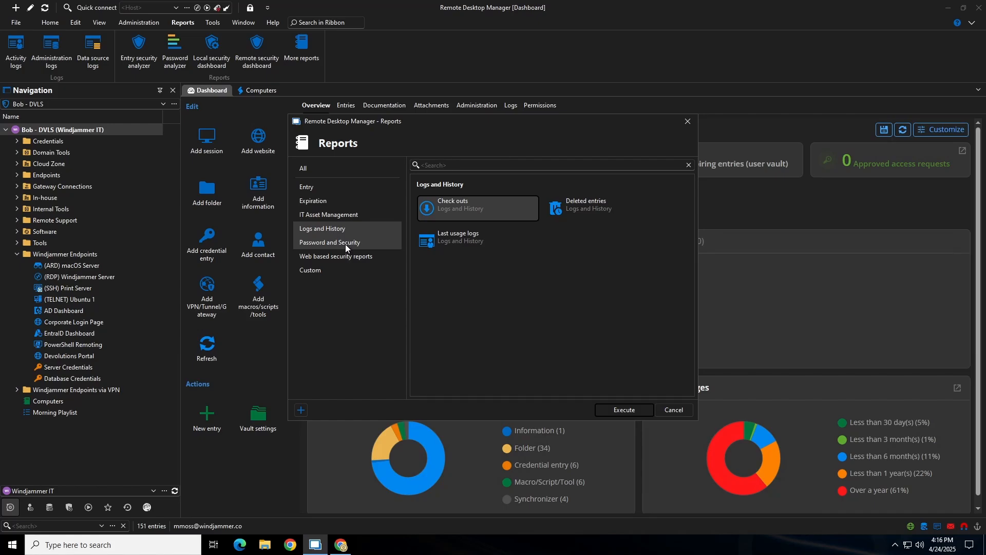
{"action": "left_click", "coordinate": [345, 245]}
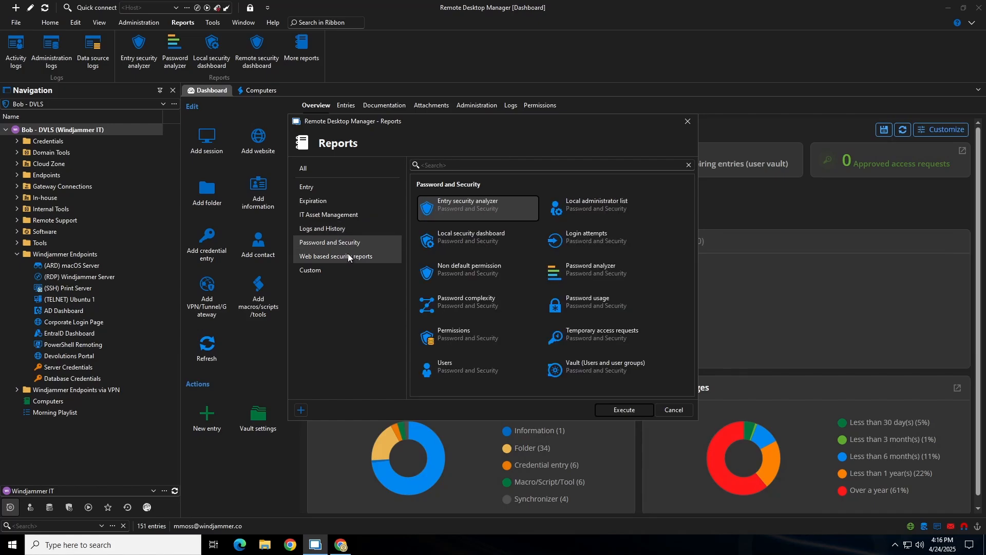
{"action": "left_click", "coordinate": [348, 258]}
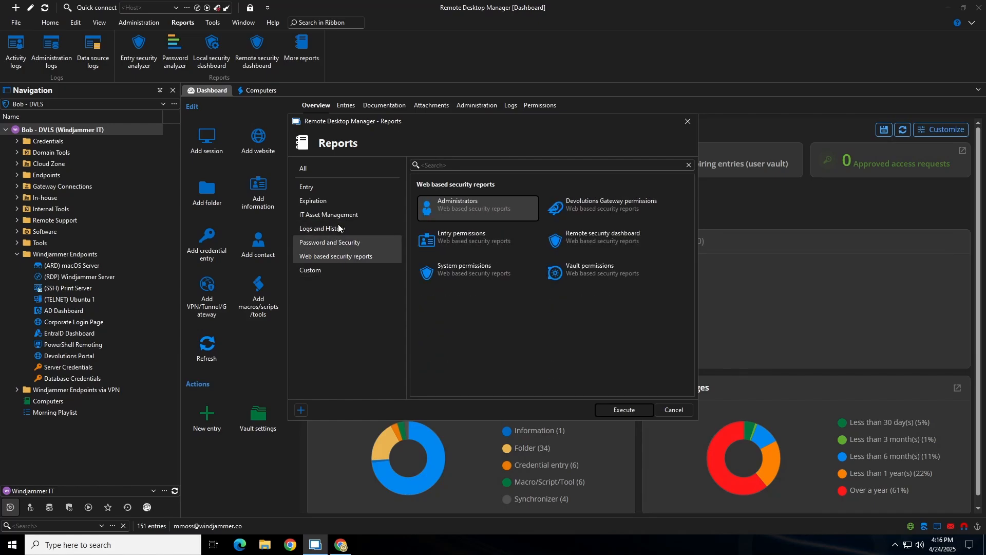
{"action": "left_click", "coordinate": [323, 192]}
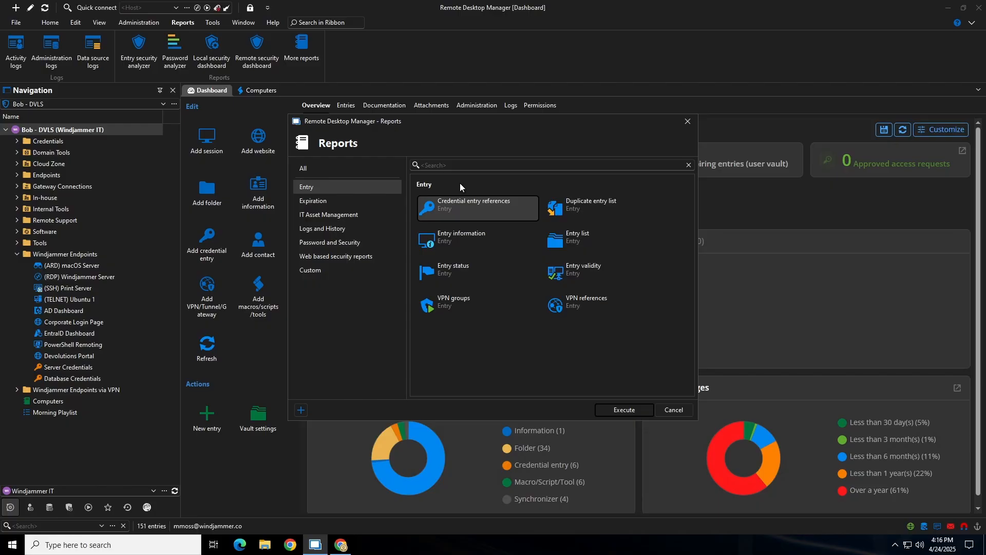
{"action": "left_click", "coordinate": [687, 121]}
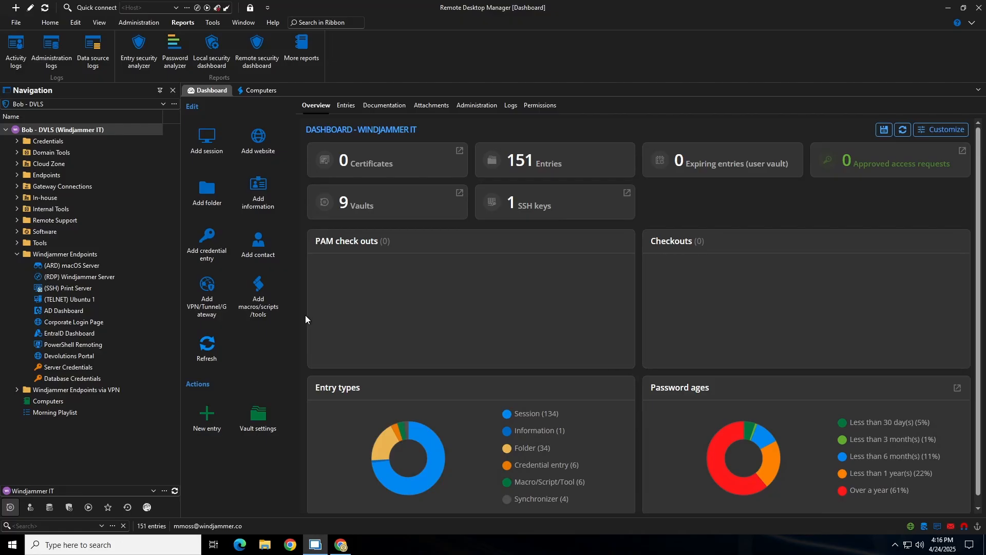
{"action": "left_click", "coordinate": [69, 402]}
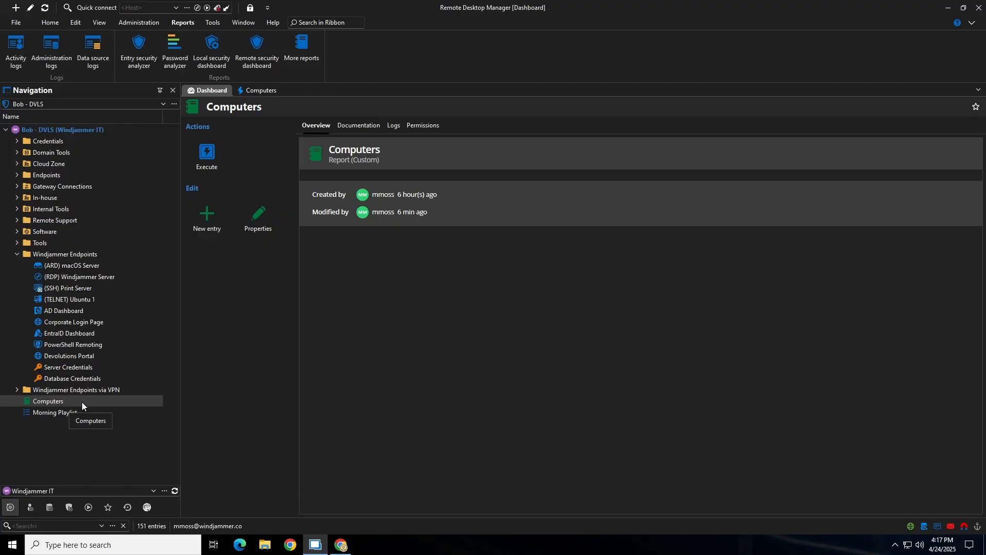
{"action": "left_click", "coordinate": [214, 221]}
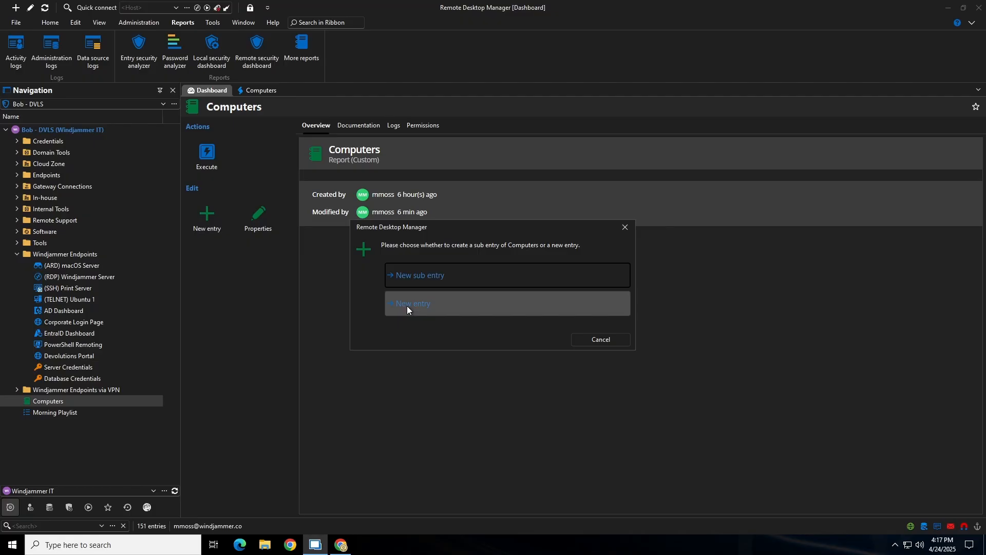
{"action": "left_click", "coordinate": [406, 306]}
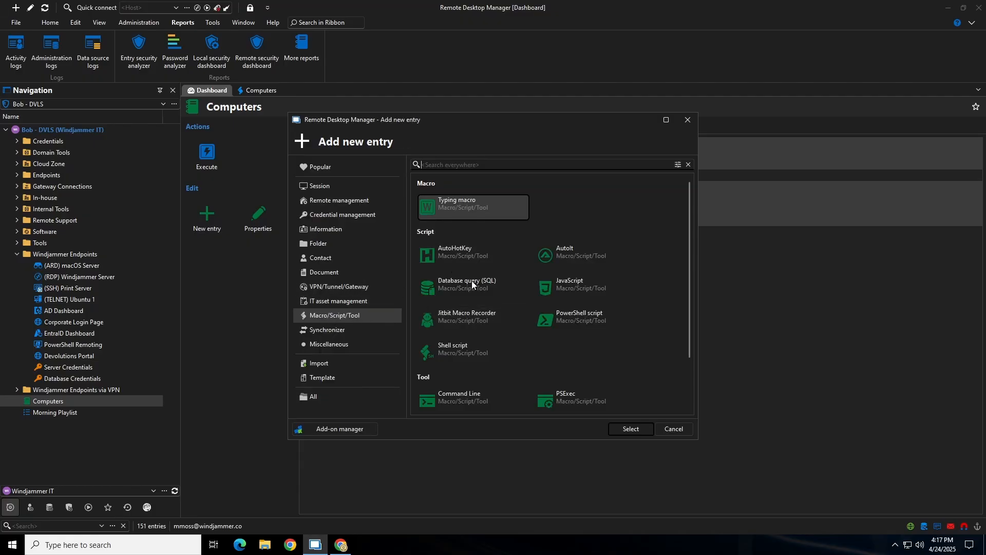
{"action": "scroll", "coordinate": [501, 256], "scroll_direction": "down", "scroll_amount": 1}
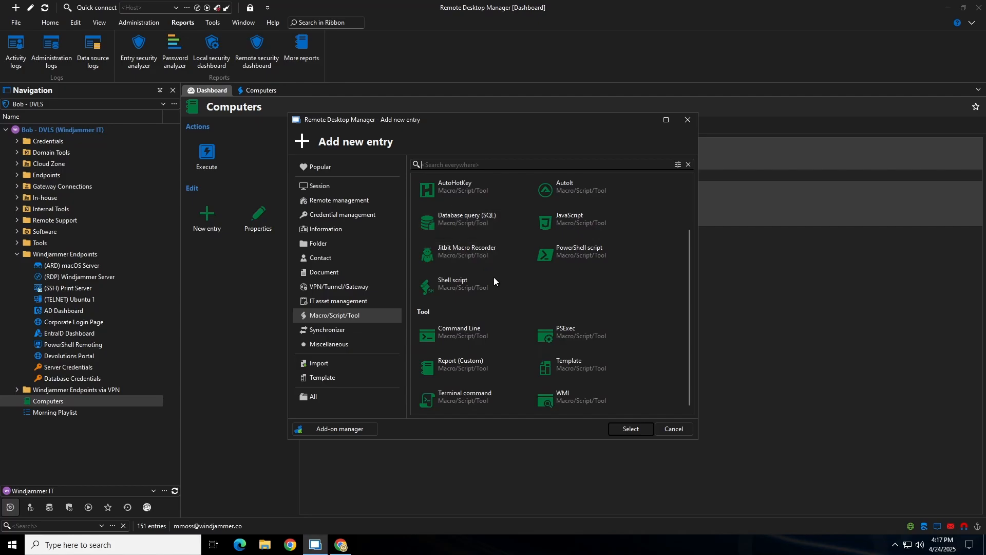
{"action": "double_click", "coordinate": [477, 365]}
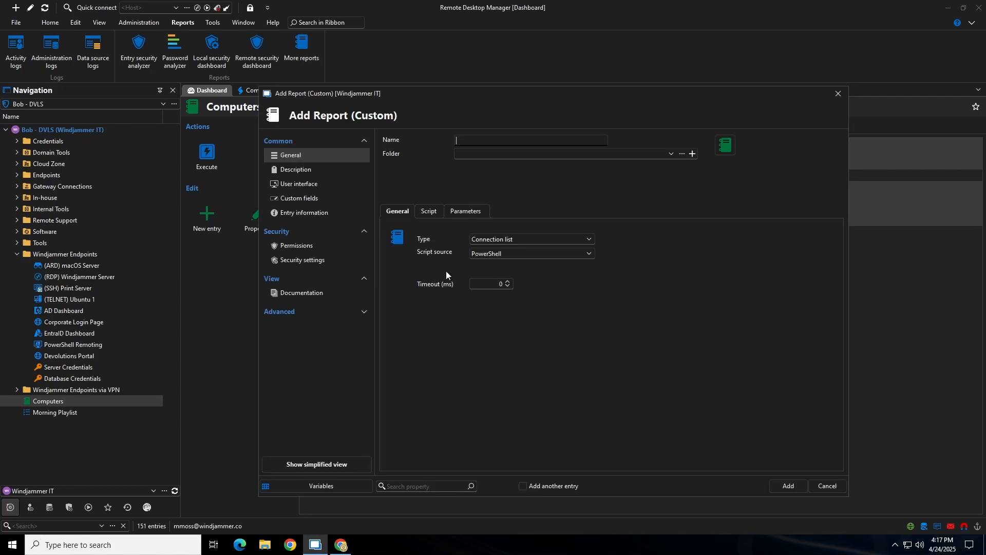
{"action": "left_click", "coordinate": [836, 95]}
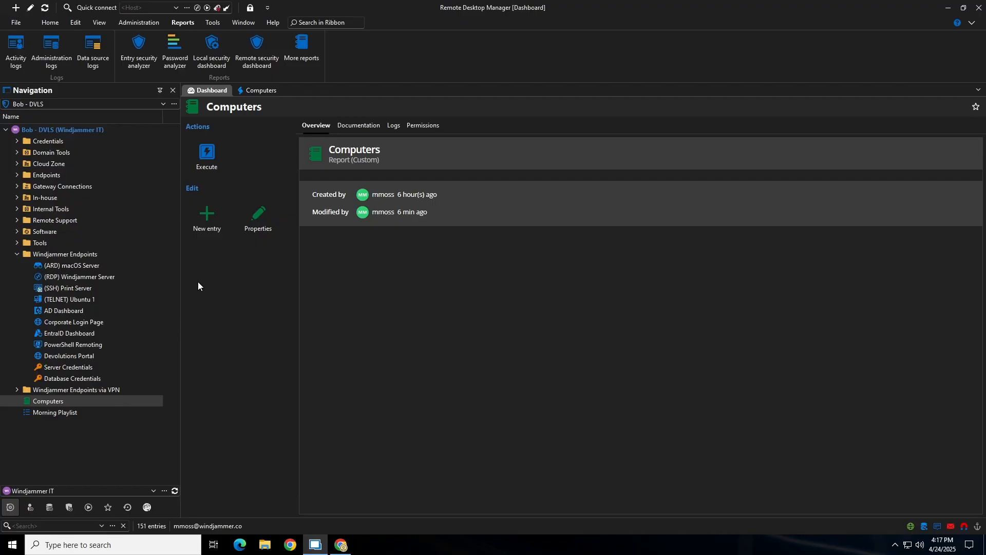
- Open the Computers report's properties, switch its type to Connection list, and return it to Custom field report
{"action": "left_click", "coordinate": [260, 224]}
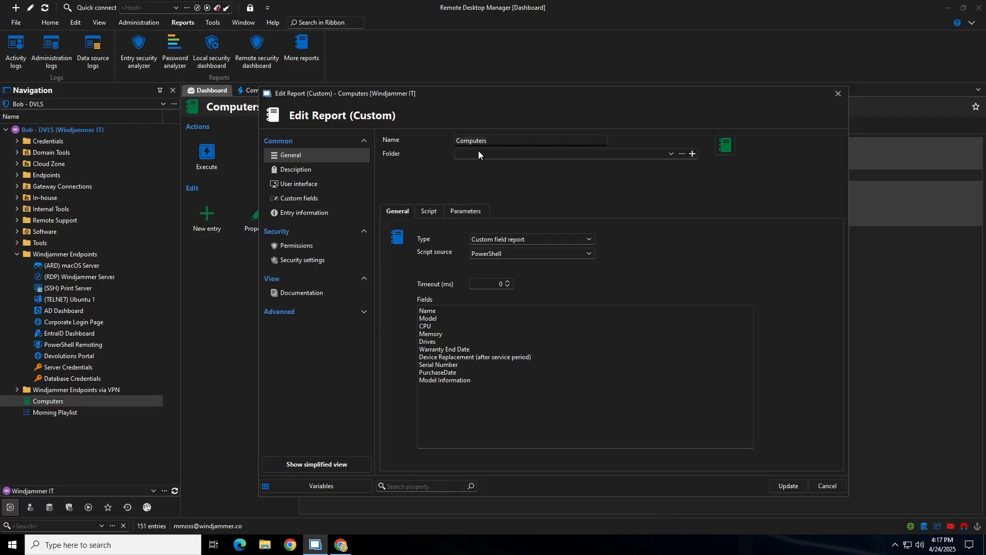
{"action": "left_click", "coordinate": [506, 240]}
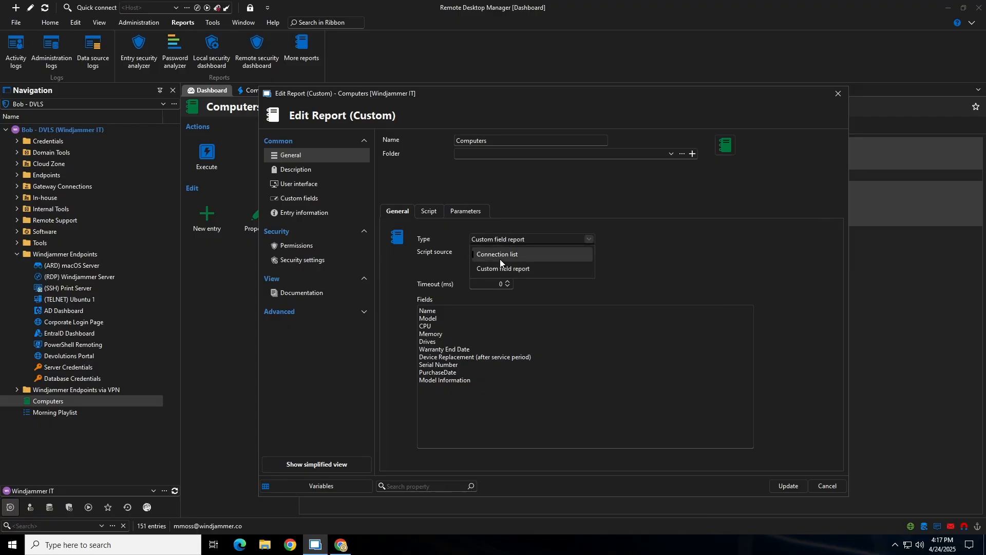
{"action": "left_click", "coordinate": [516, 255]}
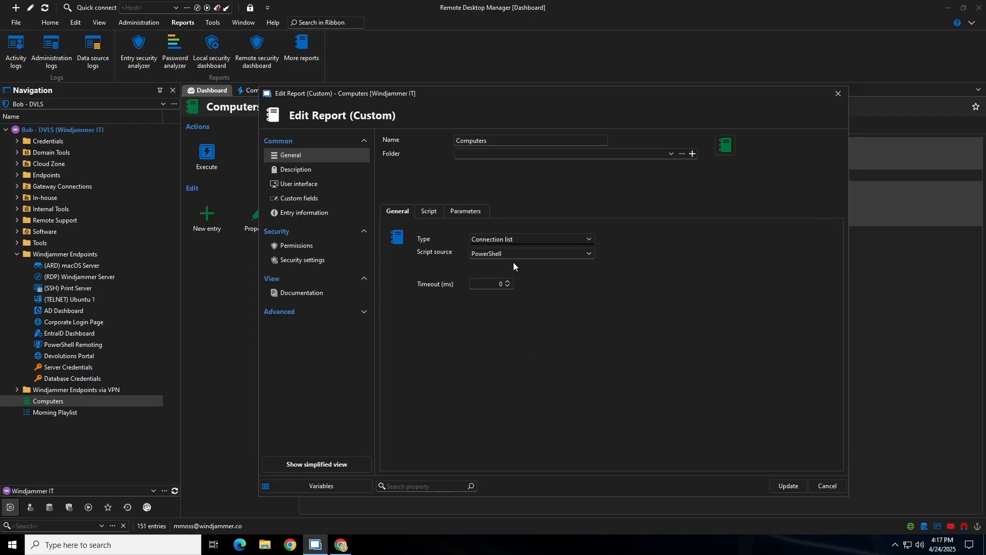
{"action": "left_click", "coordinate": [501, 240]}
{"action": "left_click", "coordinate": [507, 266]}
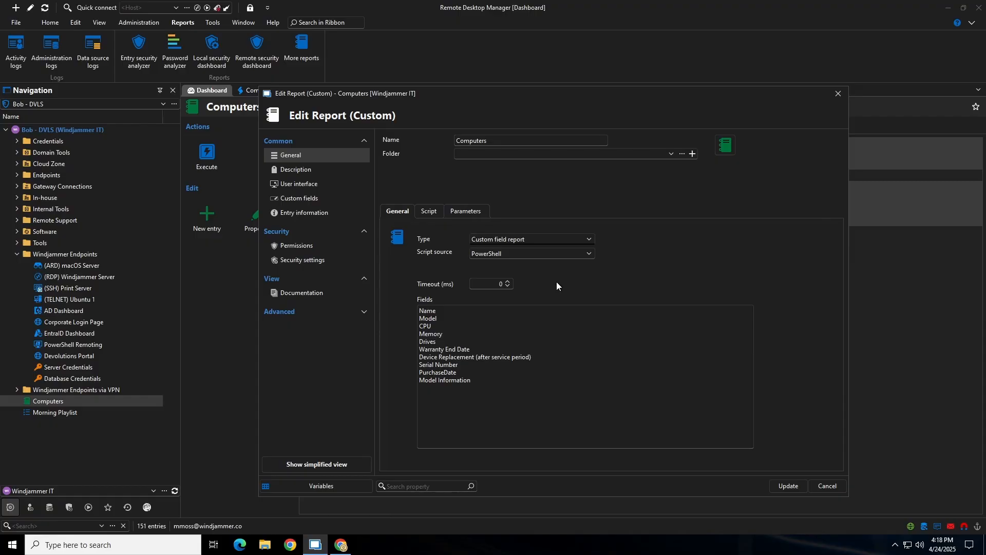
- Switch the script source to Linked entry, list the available entries without choosing one, and return it to PowerShell
{"action": "left_click", "coordinate": [477, 256]}
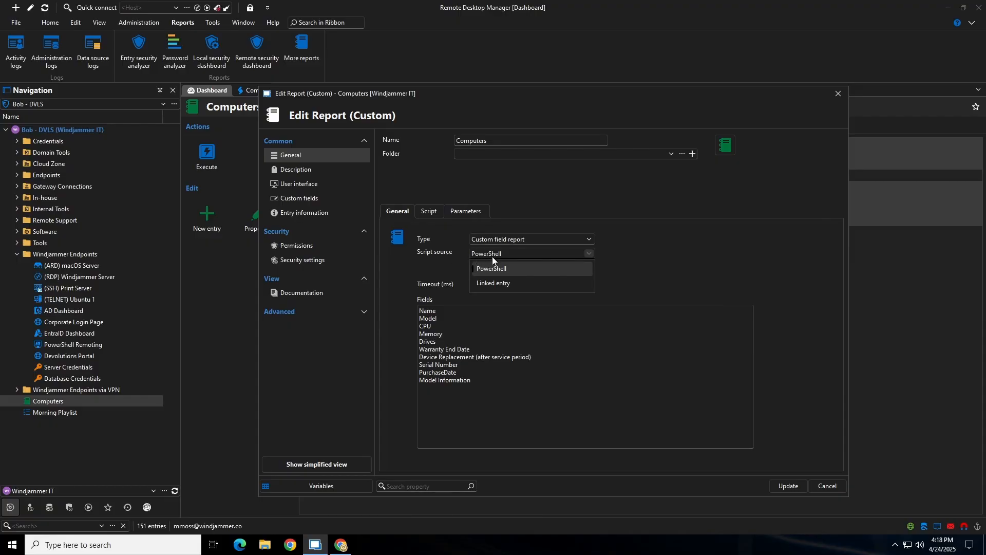
{"action": "left_click", "coordinate": [507, 284]}
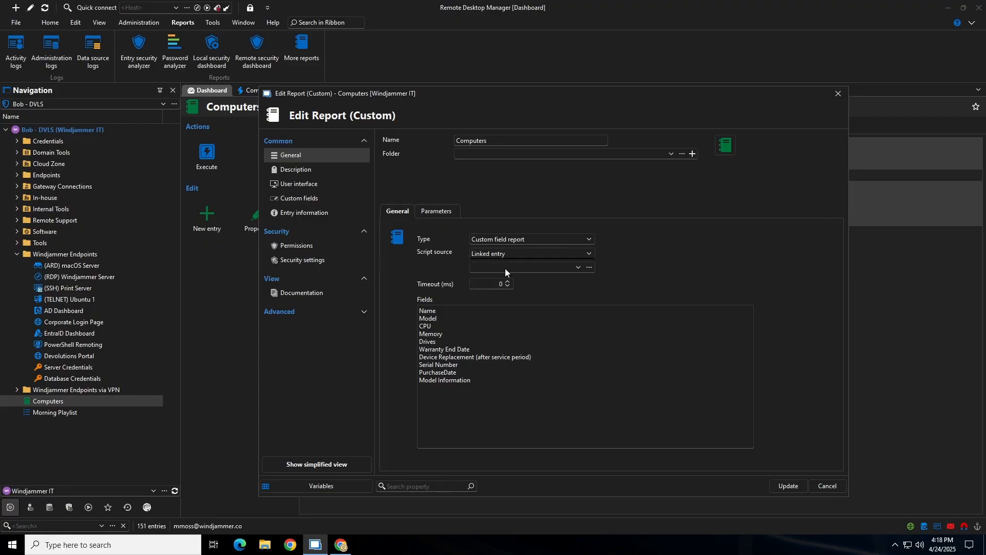
{"action": "left_click", "coordinate": [577, 267]}
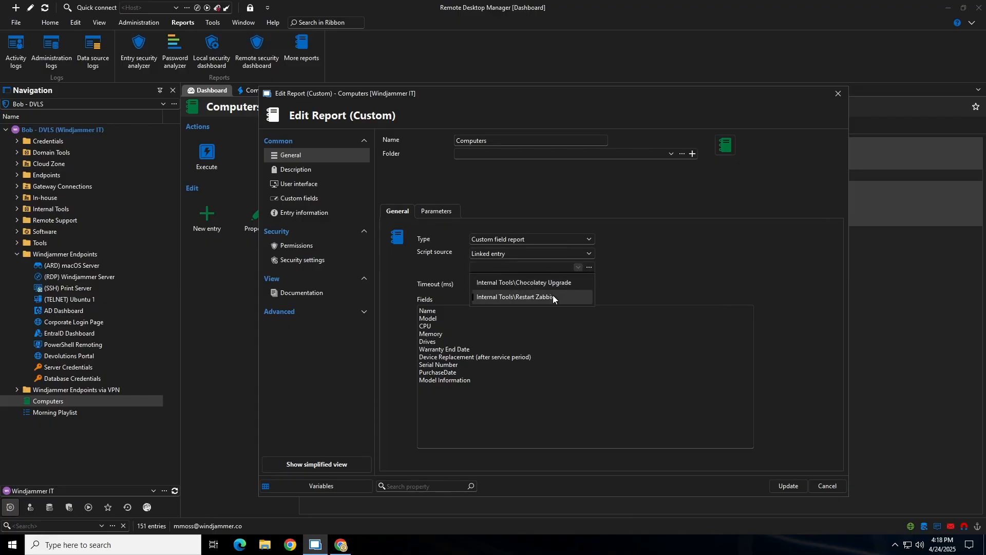
{"action": "left_click", "coordinate": [576, 268]}
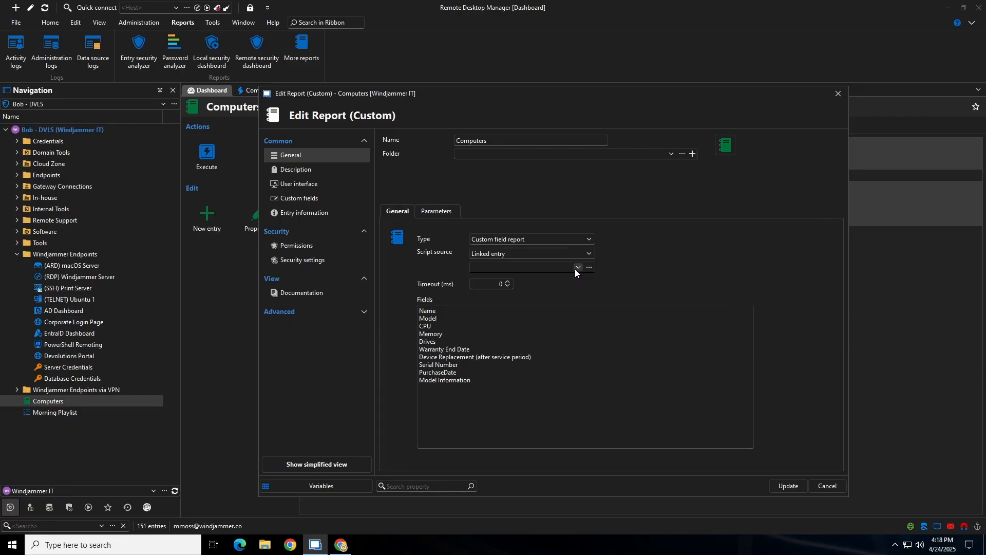
{"action": "left_click", "coordinate": [505, 254]}
{"action": "left_click", "coordinate": [511, 270]}
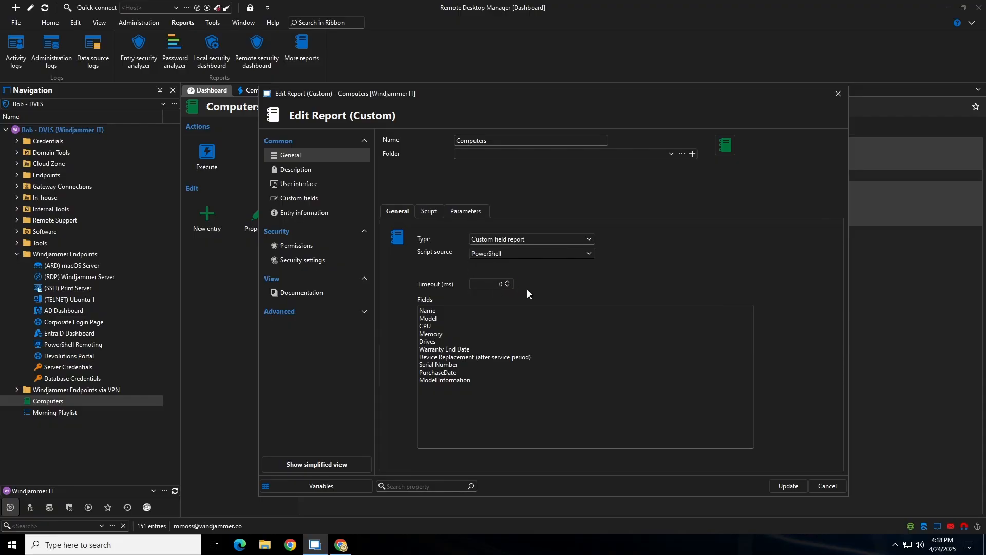
- Copy the example Foreach script and paste it into the Computers report's empty script editor
{"action": "left_click", "coordinate": [436, 214]}
{"action": "left_click", "coordinate": [427, 217]}
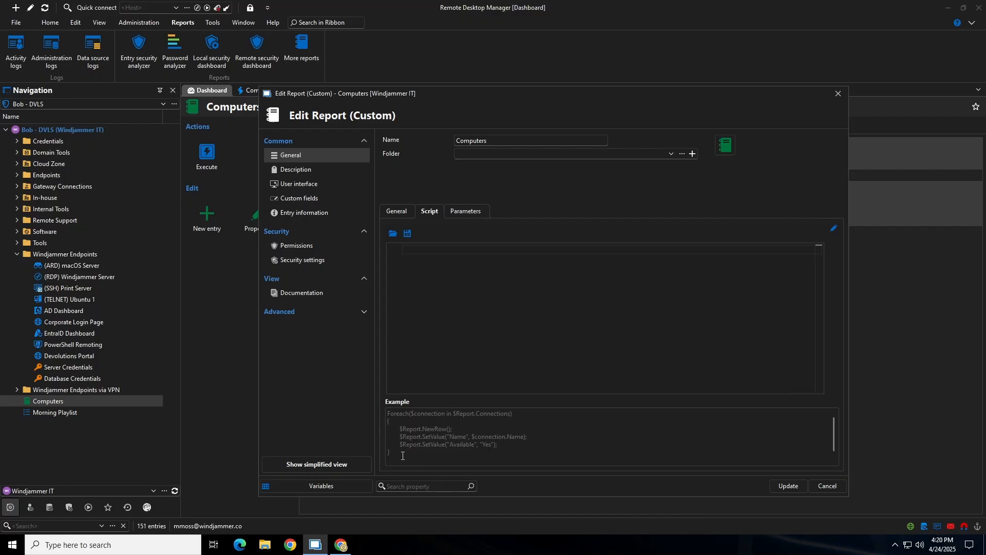
{"action": "left_click_drag", "start_coordinate": [402, 455], "coordinate": [396, 416]}
{"action": "right_click", "coordinate": [399, 435]}
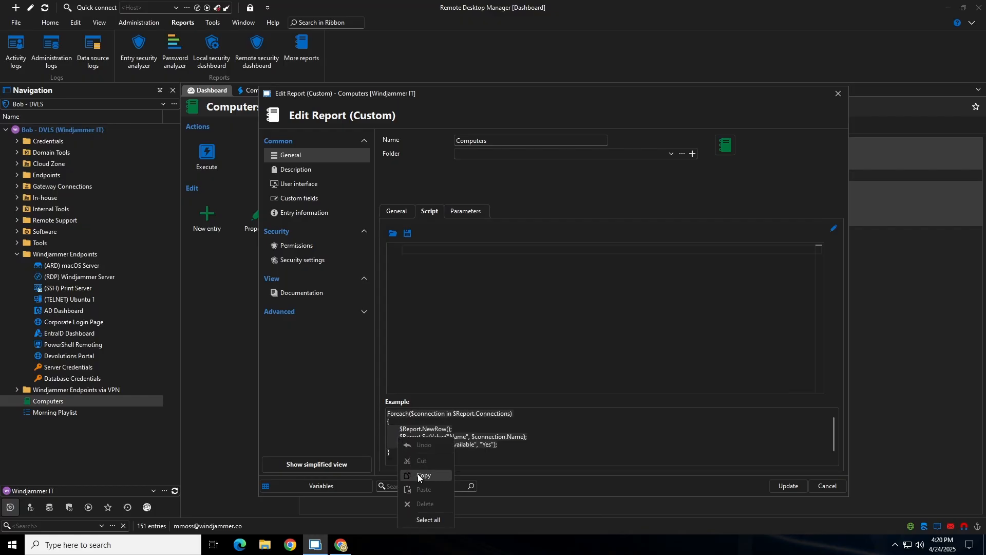
{"action": "left_click", "coordinate": [417, 474]}
{"action": "left_click", "coordinate": [425, 251]}
{"action": "right_click", "coordinate": [426, 252]}
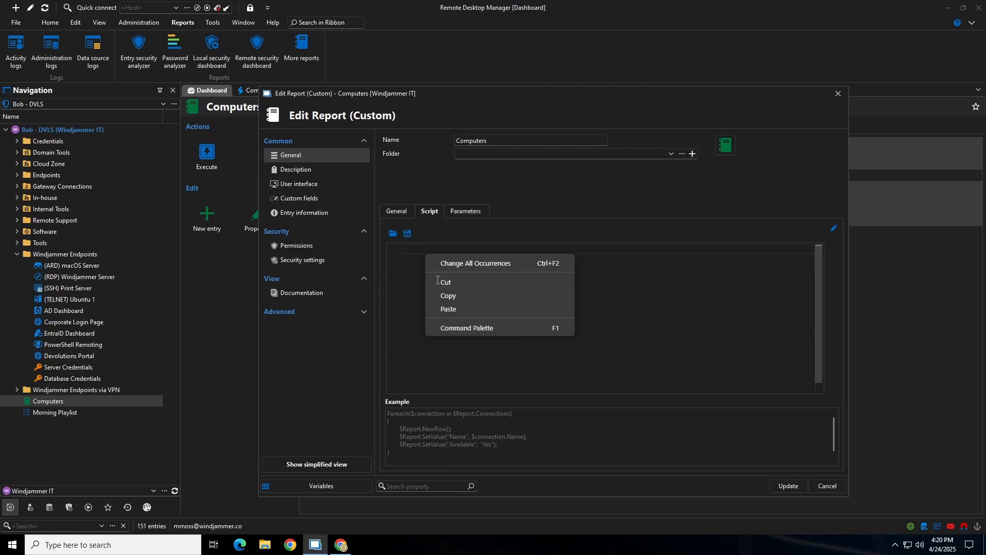
{"action": "left_click", "coordinate": [456, 310]}
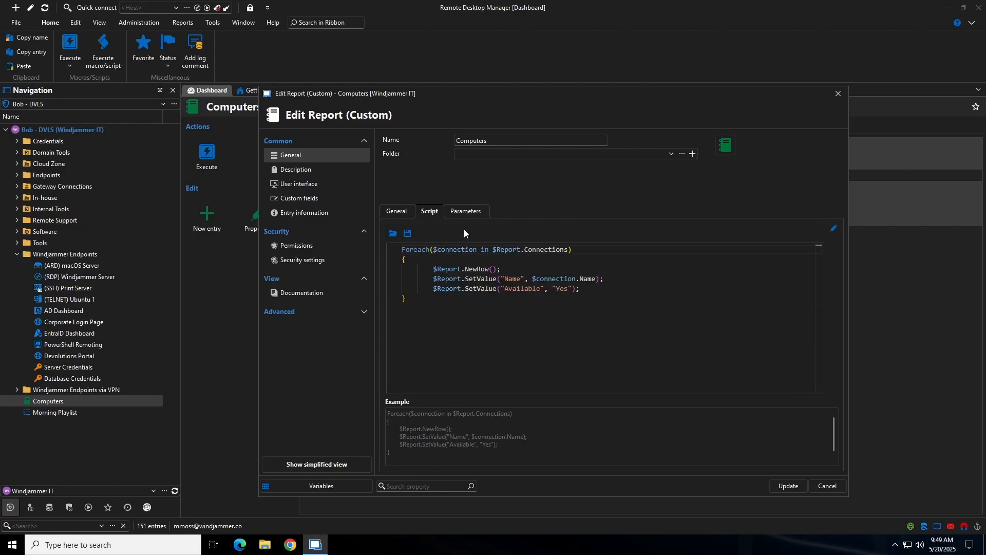
- Examine the report's parameters and the information about their default values
{"action": "left_click", "coordinate": [473, 212]}
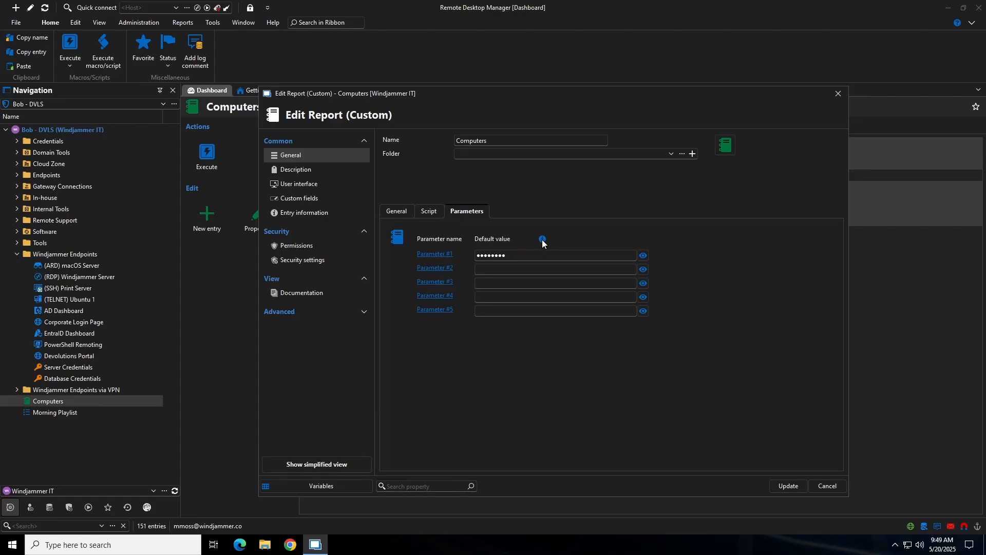
{"action": "mouse_move", "coordinate": [542, 240]}
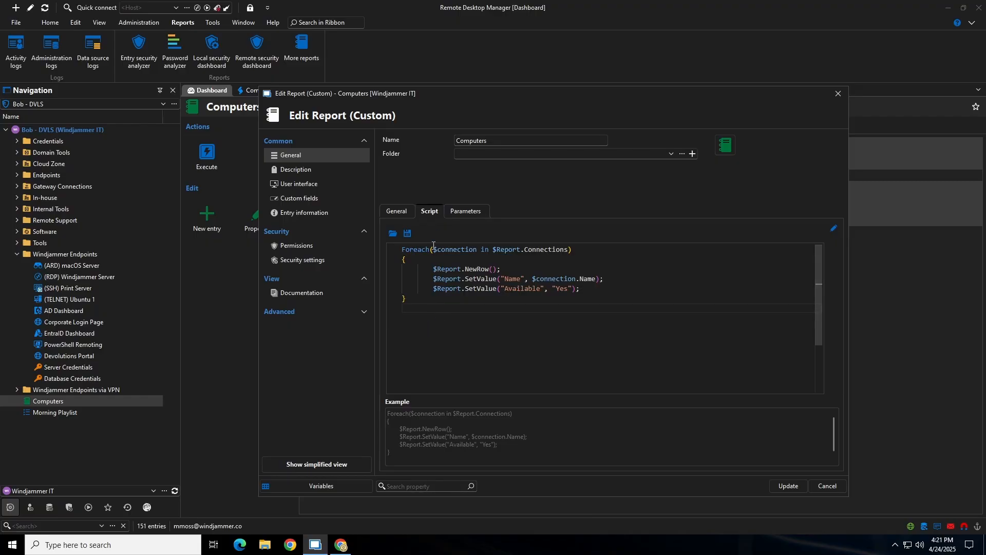
- Load the Psr2 PowerShell file from the desktop into the report's script editor and review the code
{"action": "left_click", "coordinate": [393, 235]}
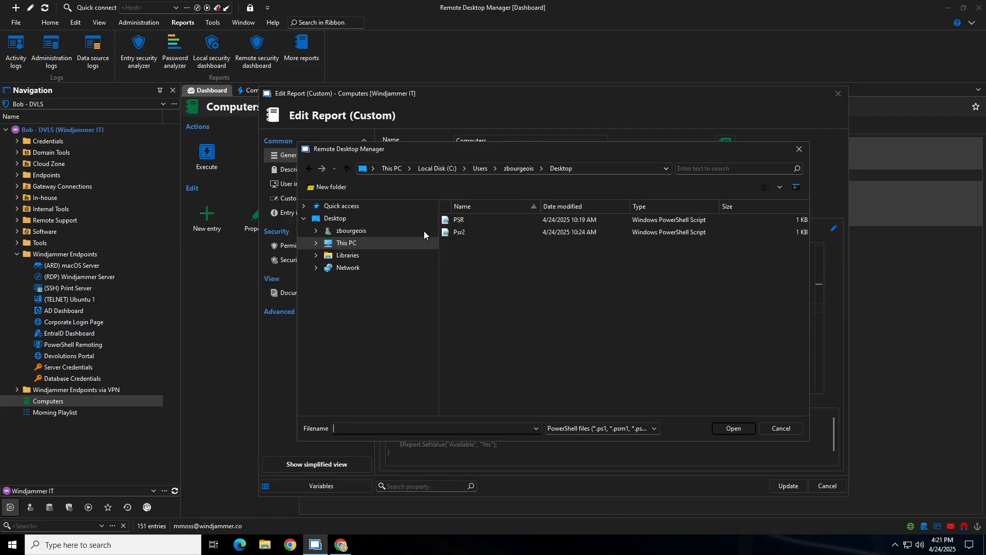
{"action": "left_click", "coordinate": [474, 232]}
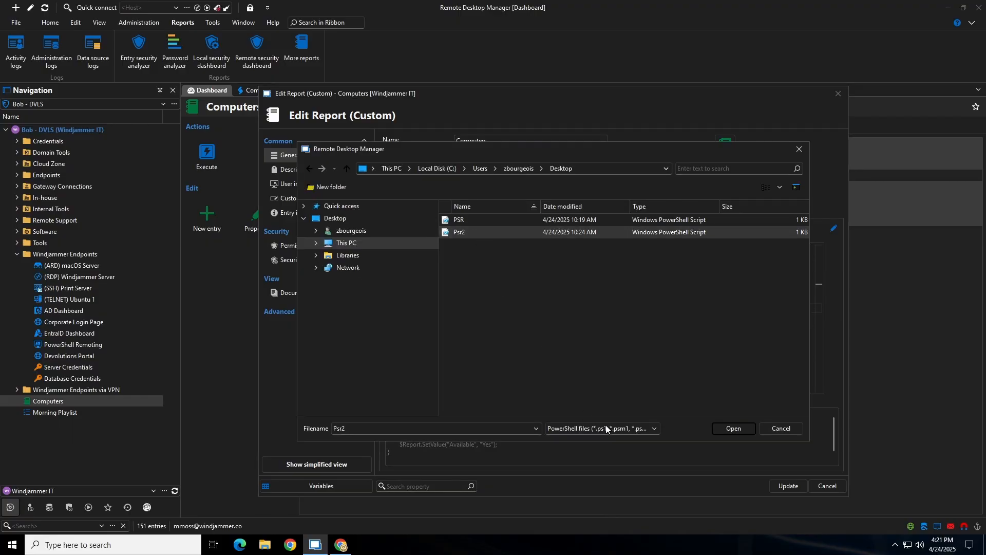
{"action": "left_click", "coordinate": [734, 429]}
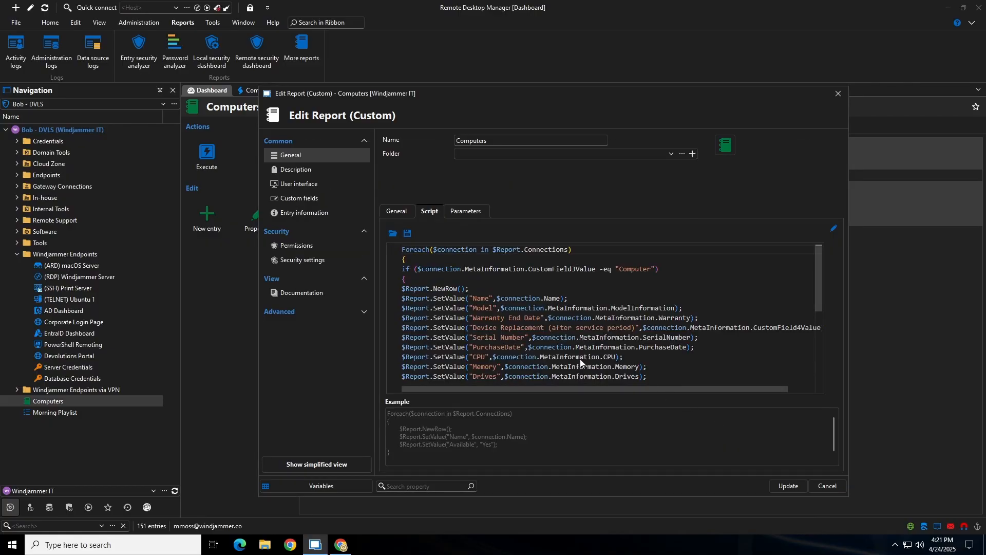
{"action": "scroll", "coordinate": [470, 281], "scroll_direction": "down", "scroll_amount": 10}
{"action": "scroll", "coordinate": [469, 313], "scroll_direction": "up", "scroll_amount": 10}
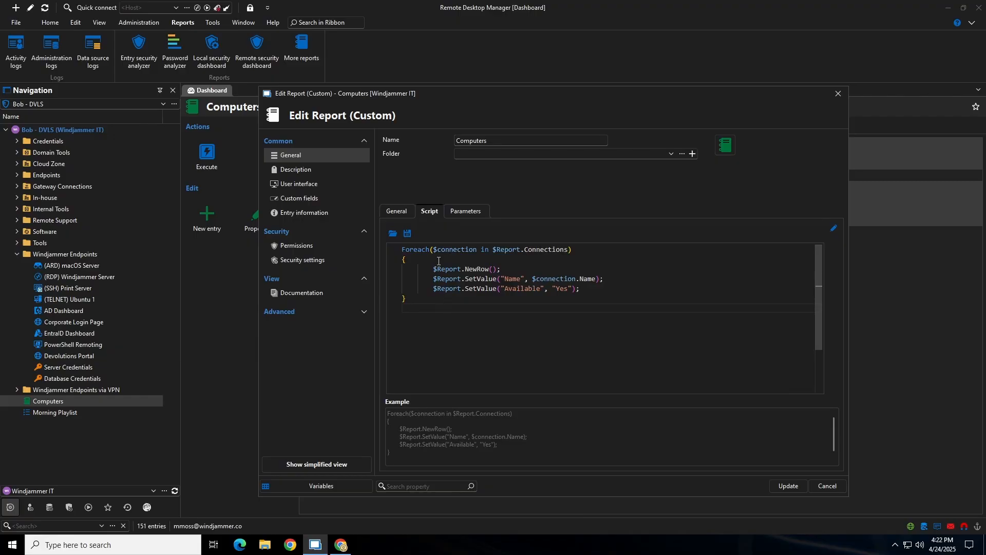
- Recheck the Computers report's general settings, save its changes, and execute the report
{"action": "left_click", "coordinate": [404, 213]}
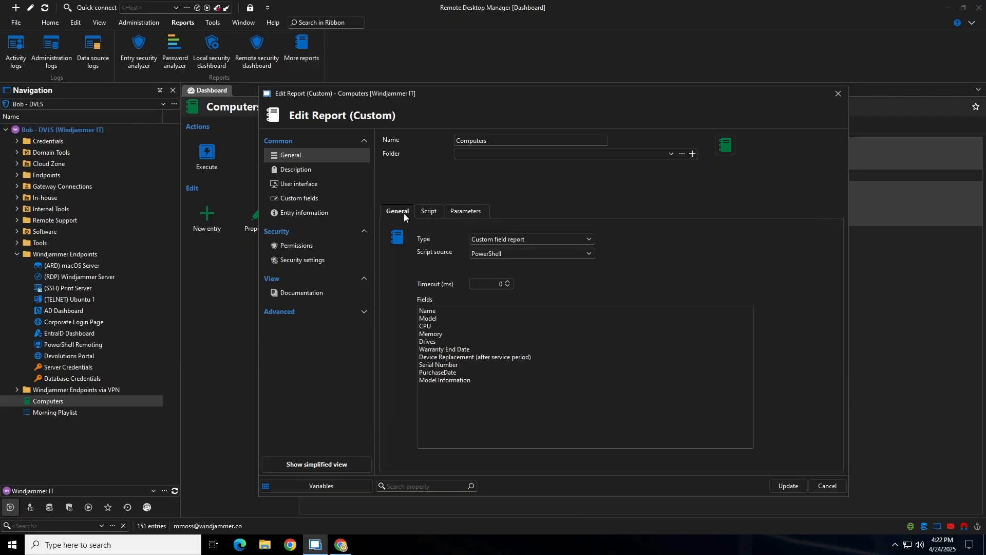
{"action": "left_click", "coordinate": [788, 485]}
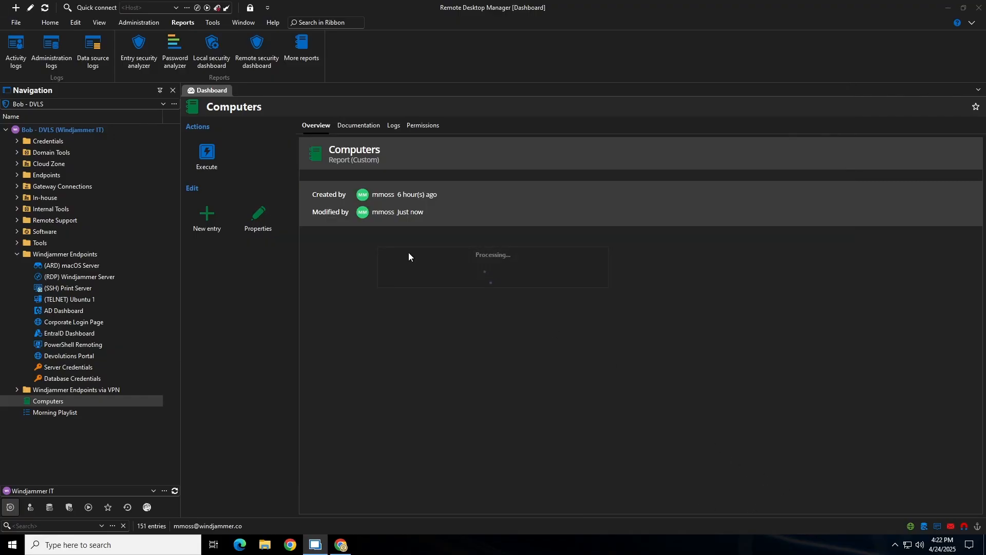
{"action": "left_click", "coordinate": [206, 155]}
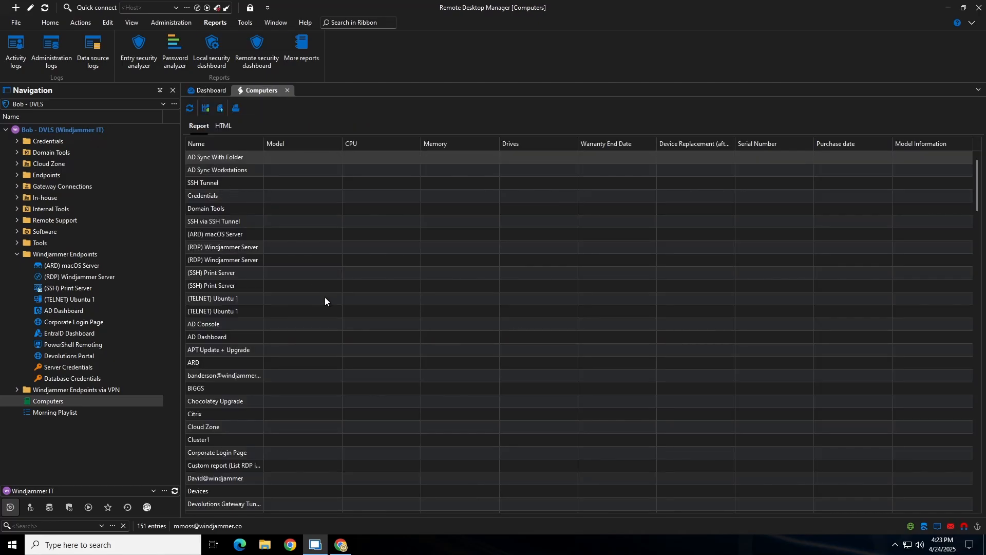
- Examine the entry names and custom field columns throughout the generated Computers report, then return to its first rows
{"action": "scroll", "coordinate": [213, 218], "scroll_direction": "down", "scroll_amount": 7}
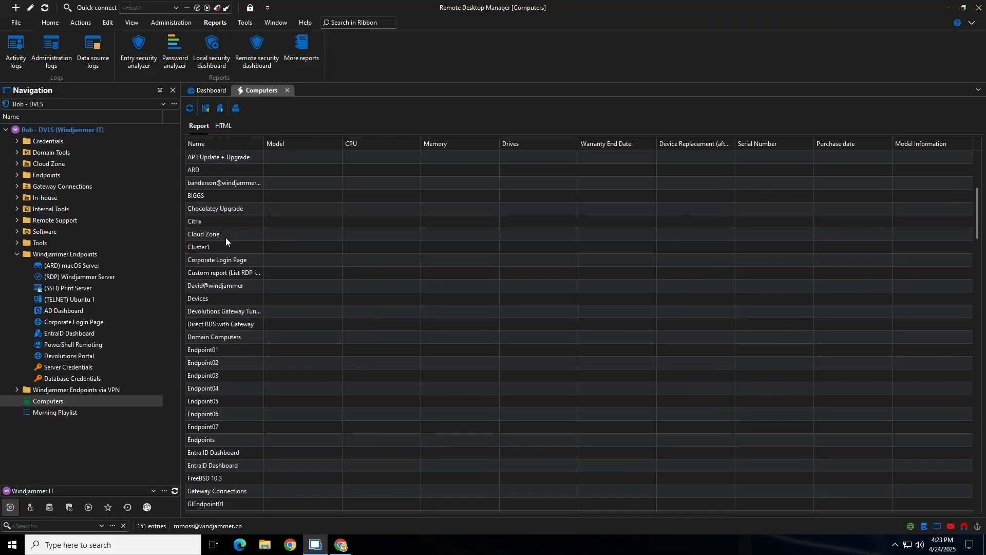
{"action": "scroll", "coordinate": [227, 244], "scroll_direction": "down", "scroll_amount": 9}
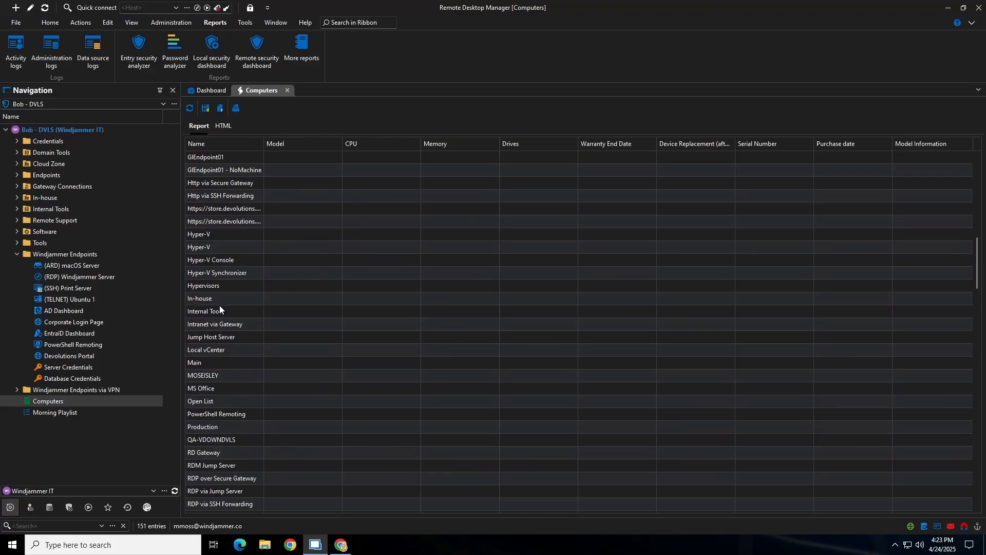
{"action": "scroll", "coordinate": [220, 309], "scroll_direction": "down", "scroll_amount": 4}
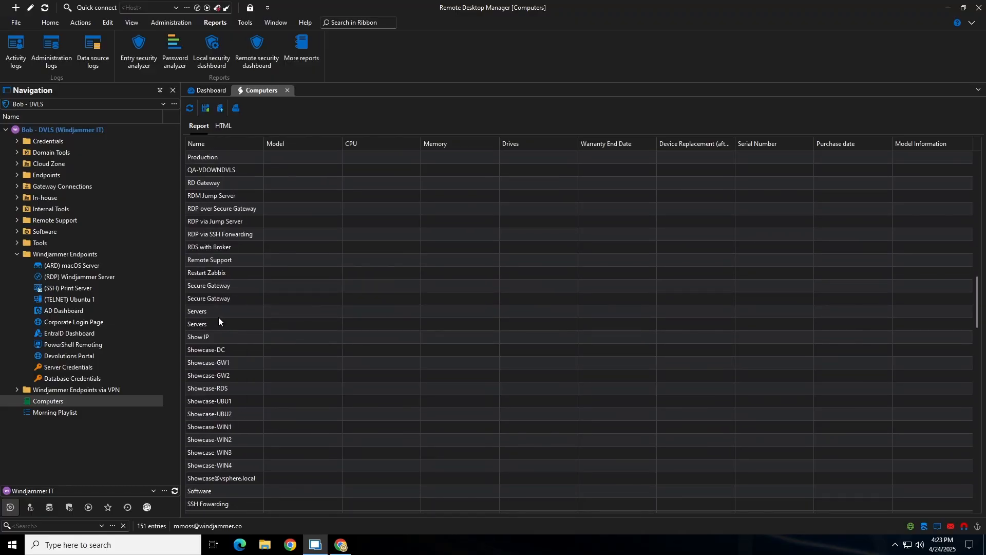
{"action": "scroll", "coordinate": [227, 279], "scroll_direction": "down", "scroll_amount": 12}
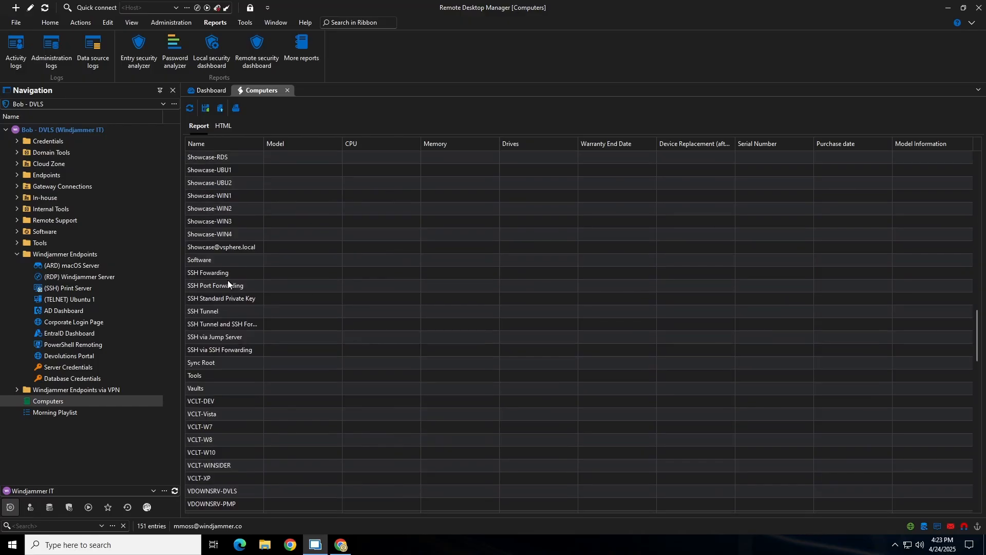
{"action": "scroll", "coordinate": [222, 307], "scroll_direction": "down", "scroll_amount": 15}
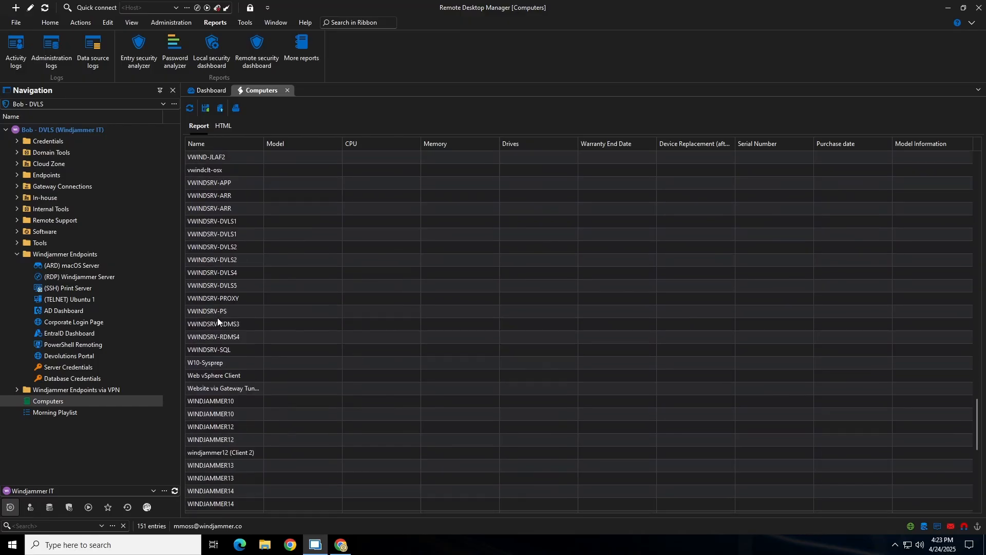
{"action": "scroll", "coordinate": [208, 345], "scroll_direction": "down", "scroll_amount": 2}
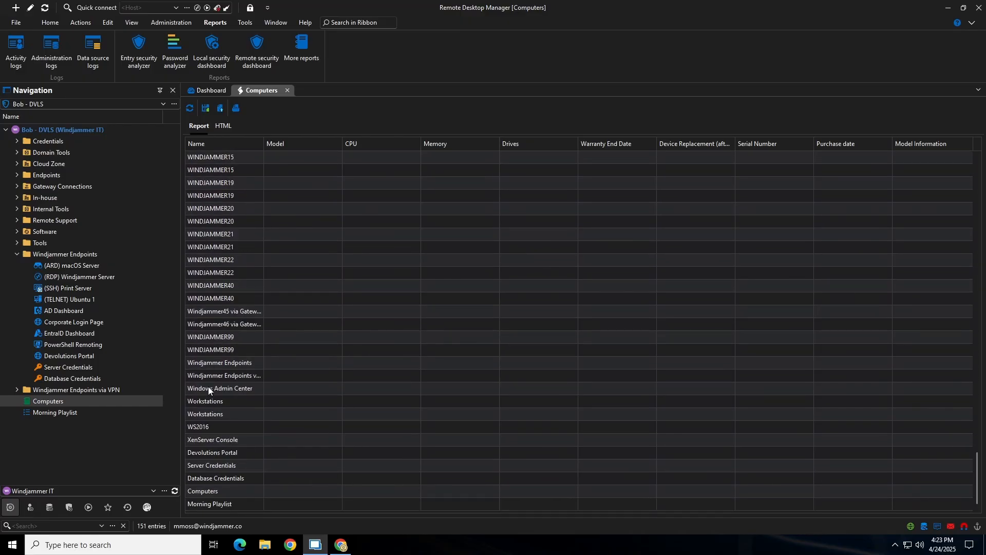
{"action": "scroll", "coordinate": [353, 342], "scroll_direction": "up", "scroll_amount": 9}
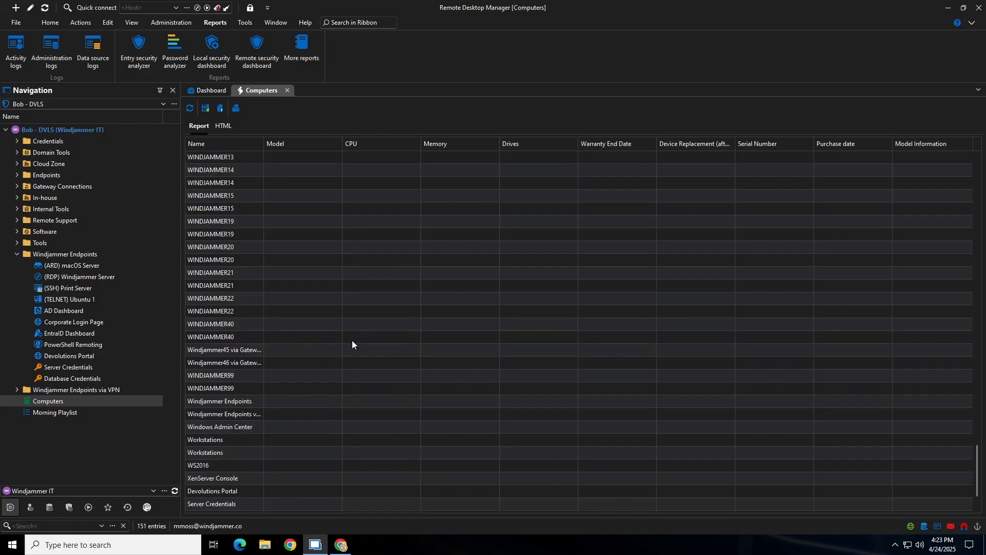
{"action": "left_click_drag", "start_coordinate": [976, 279], "coordinate": [977, 152]}
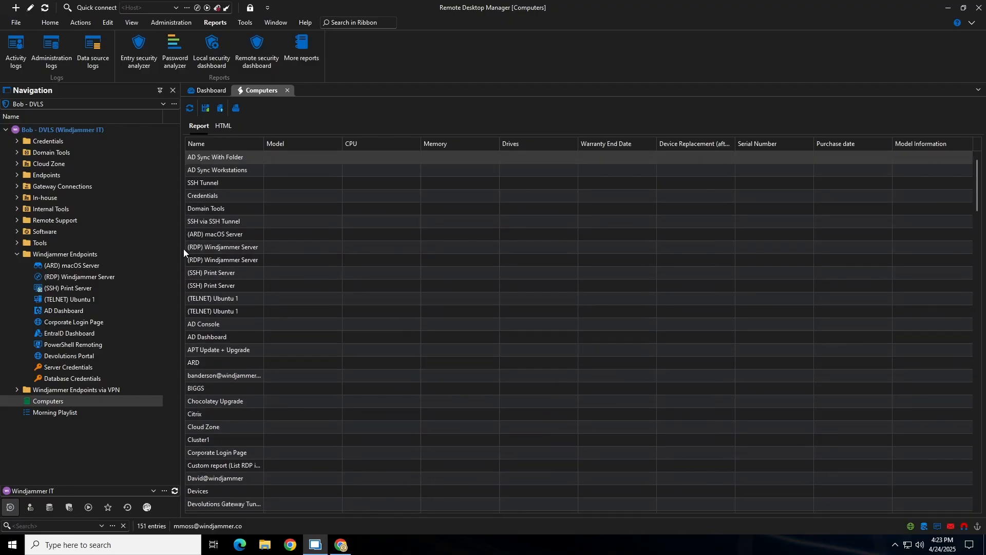
- Filter the navigation tree by "(ARD)" and select the (ARD) macOS Server entry under Windjammer Endpoints
{"action": "left_click", "coordinate": [78, 524]}
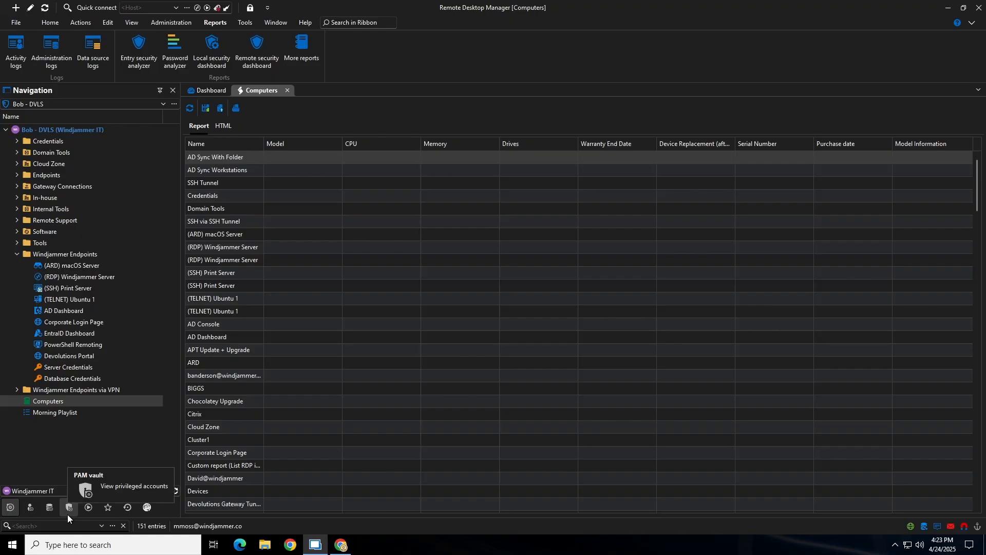
{"action": "type", "text": "(ARD)"}
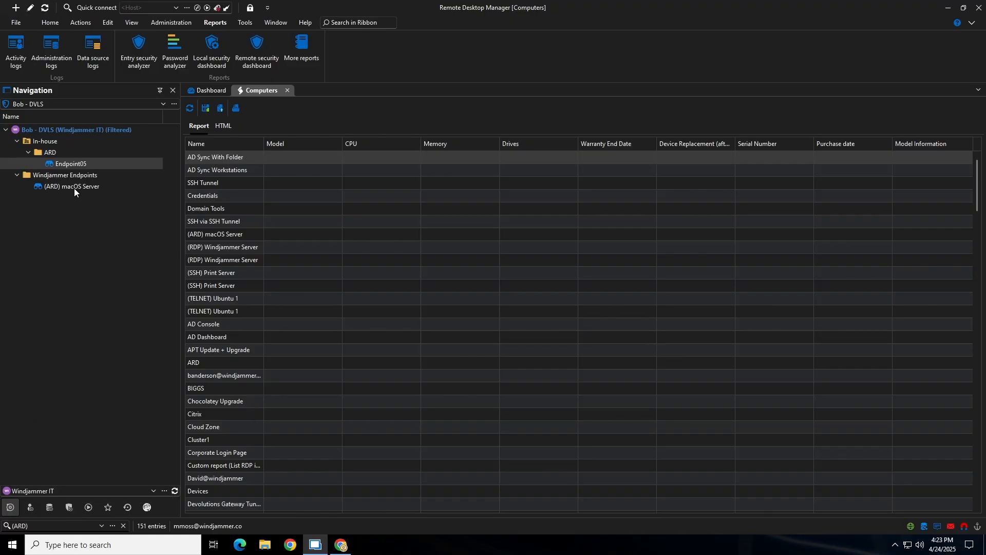
{"action": "left_click_drag", "start_coordinate": [74, 188], "coordinate": [121, 205]}
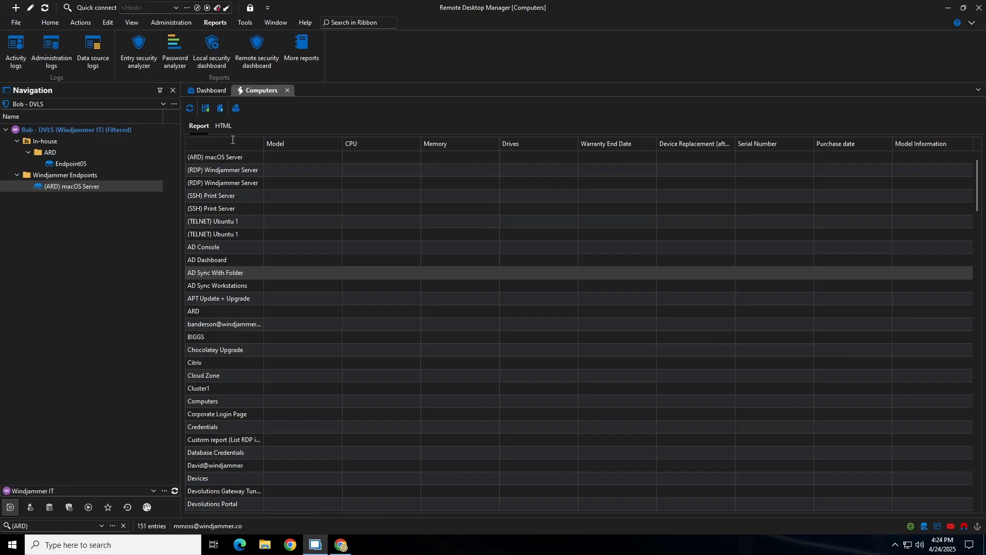
- Filter the Computers report's Name column by "AD"
{"action": "type", "text": "AD"}
{"action": "key", "text": "Return"}
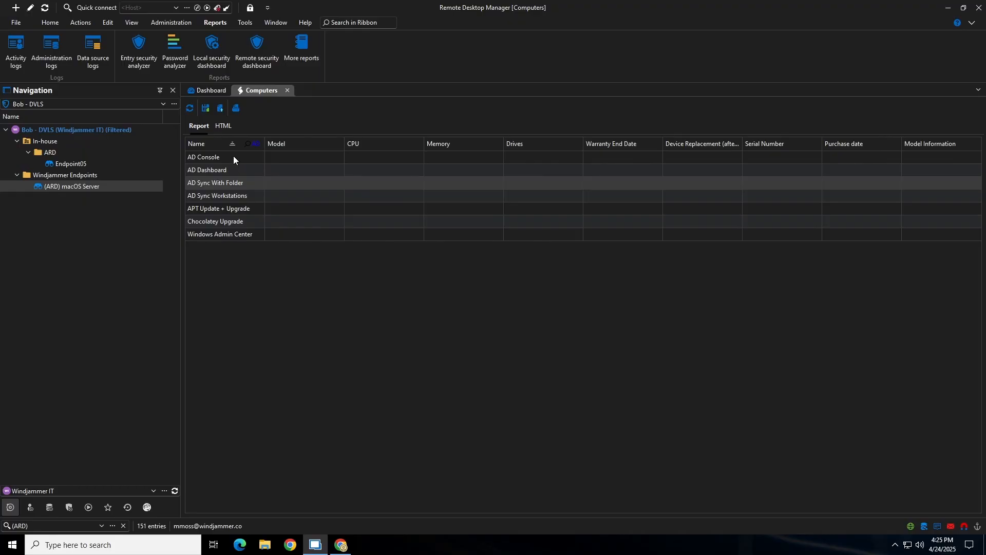